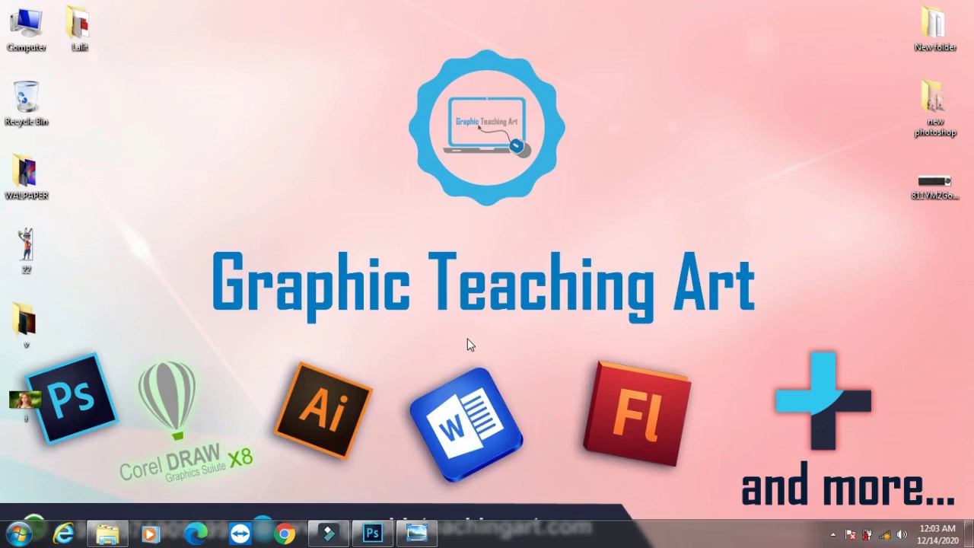
Step: Bring Photoshop forward and open the 'i' JPEG portrait from the desktop
click(372, 533)
click(96, 10)
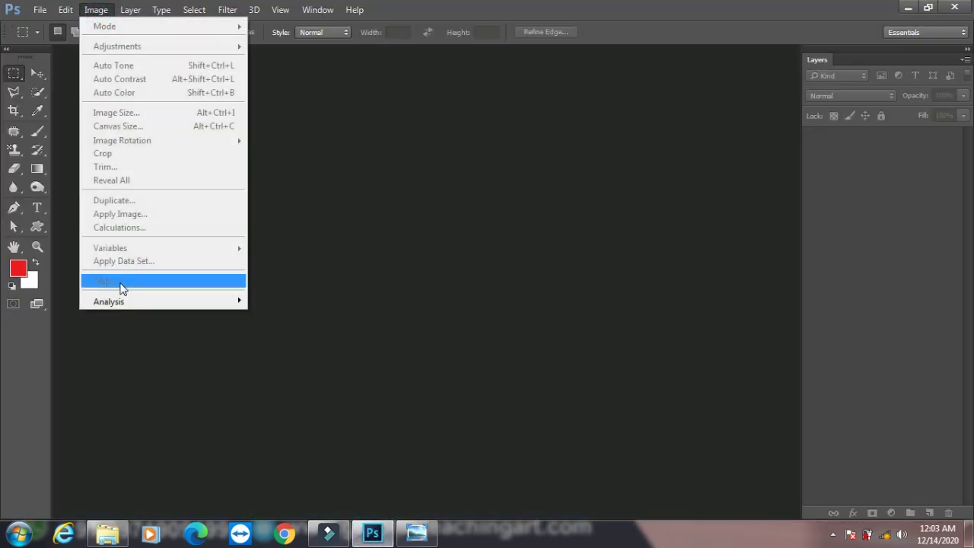
click(372, 214)
double_click(372, 214)
click(493, 210)
click(398, 208)
scroll(401, 210, down, 5)
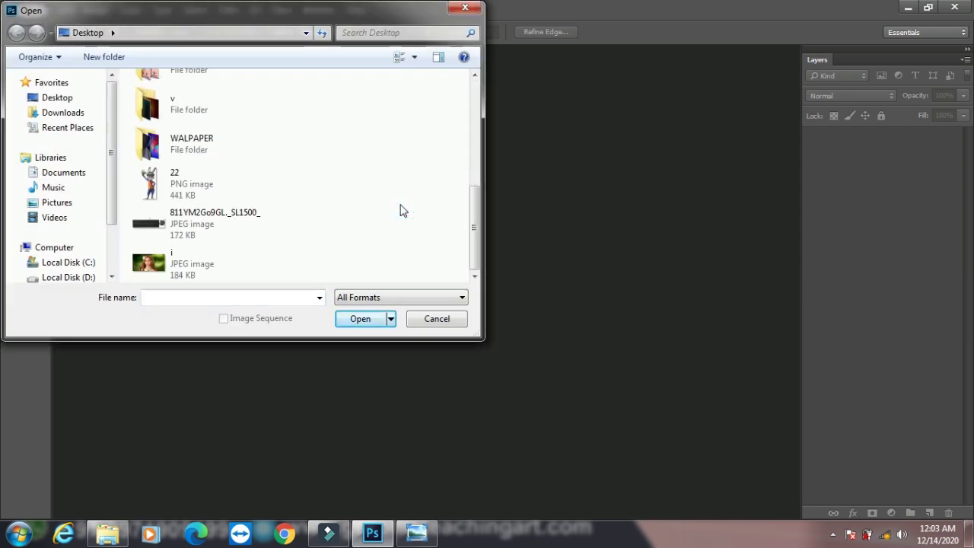
click(211, 270)
click(354, 319)
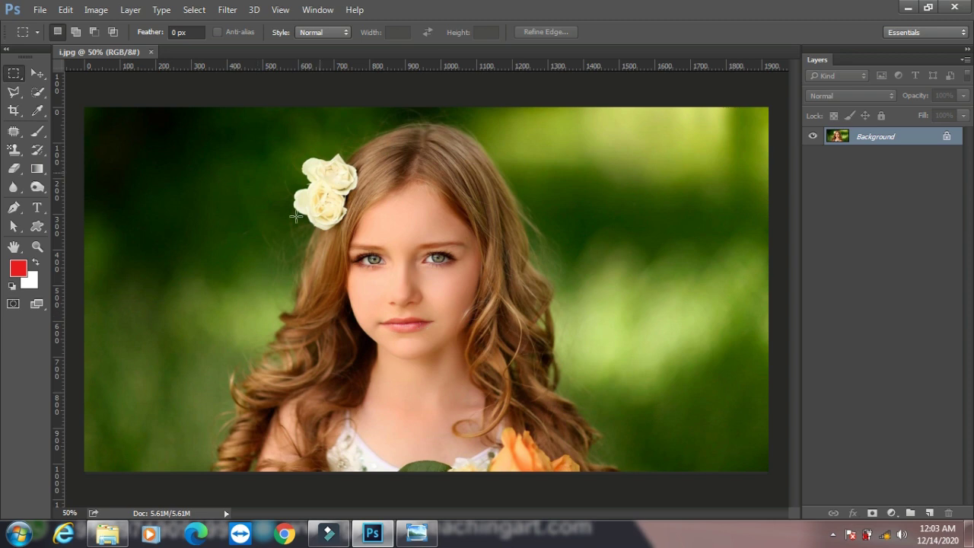
Step: Switch the portrait to CMYK Color mode and accept the conversion warning
click(96, 10)
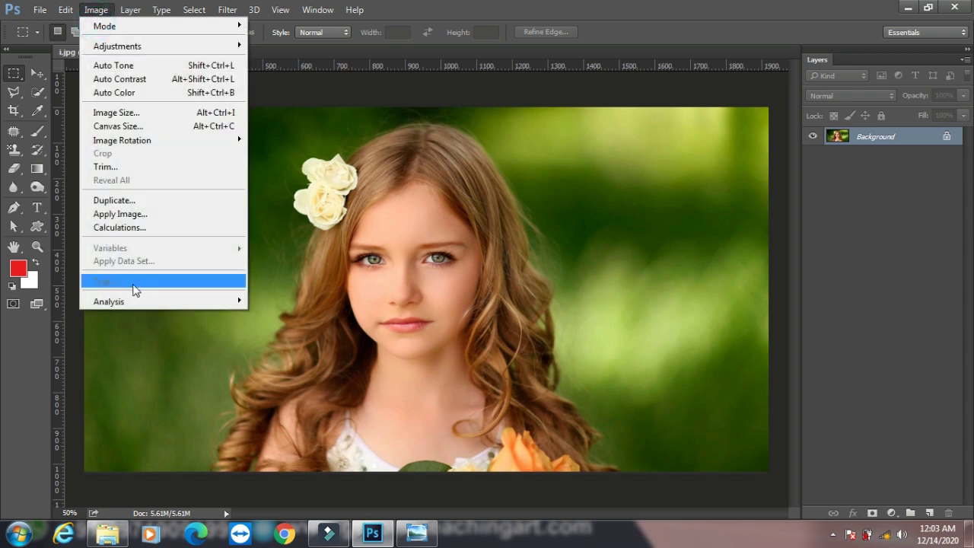
mouse_move(122, 26)
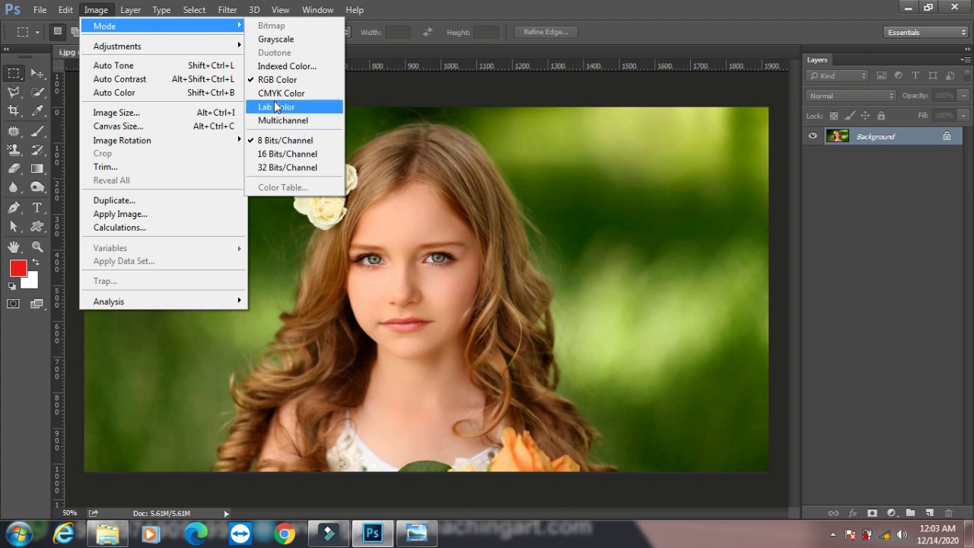
click(297, 94)
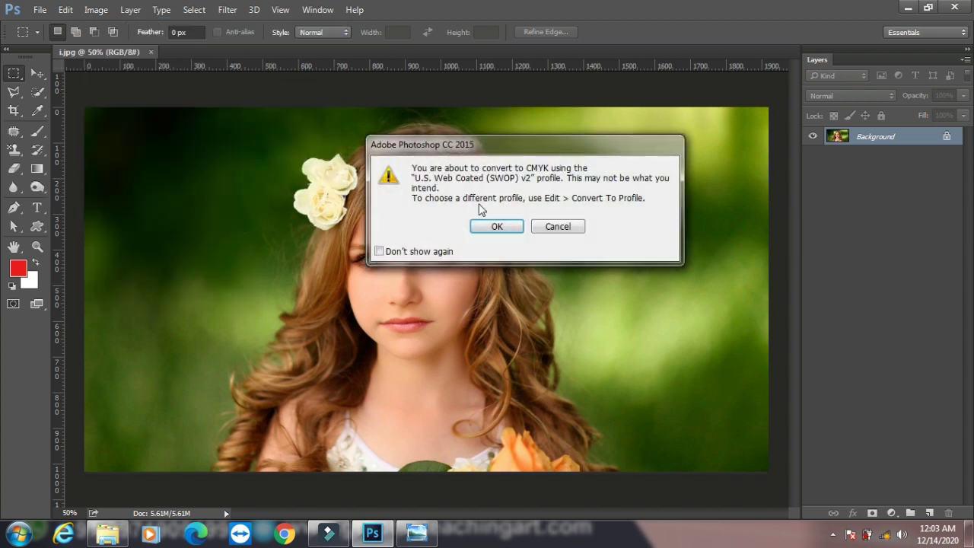
click(499, 227)
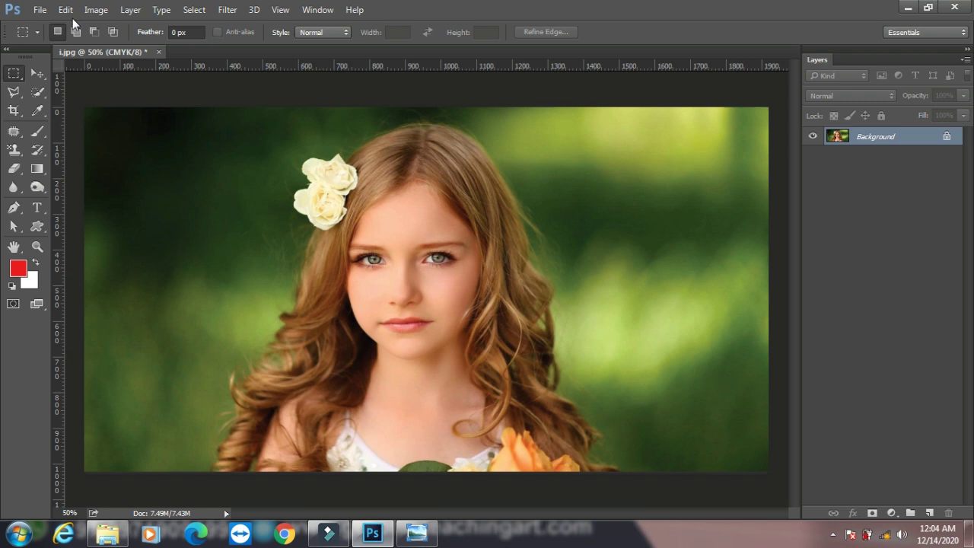
click(94, 11)
Step: Apply Image > Trap with a width of 10 pixels
click(134, 282)
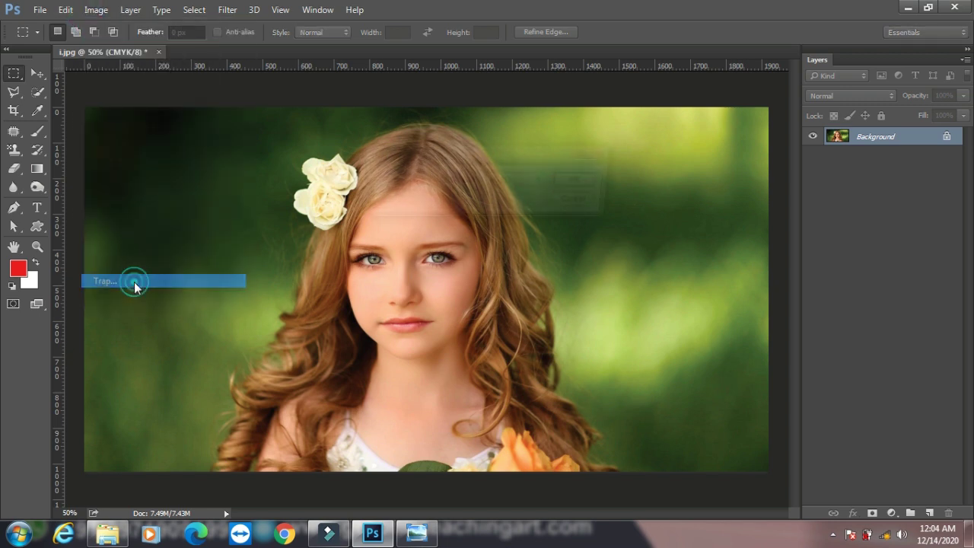
click(423, 181)
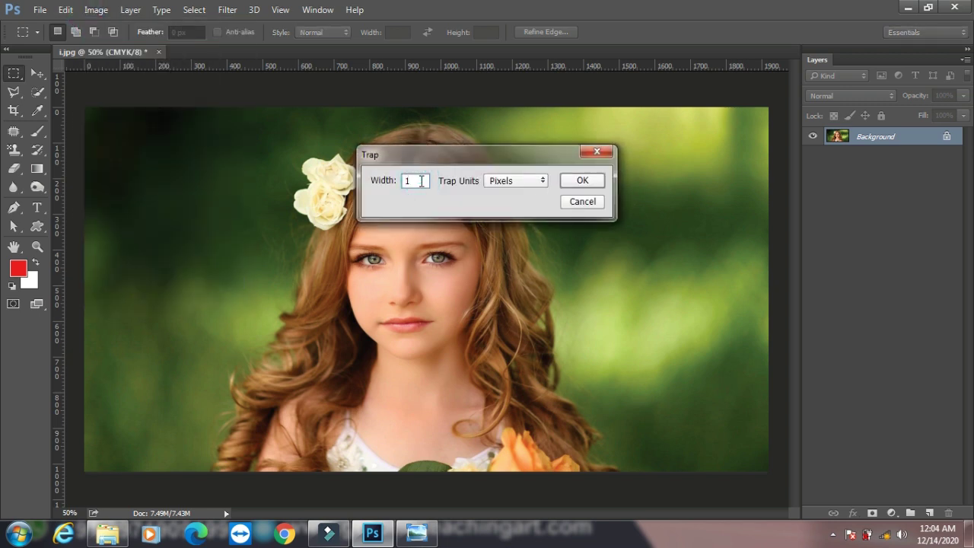
text(0)
click(585, 180)
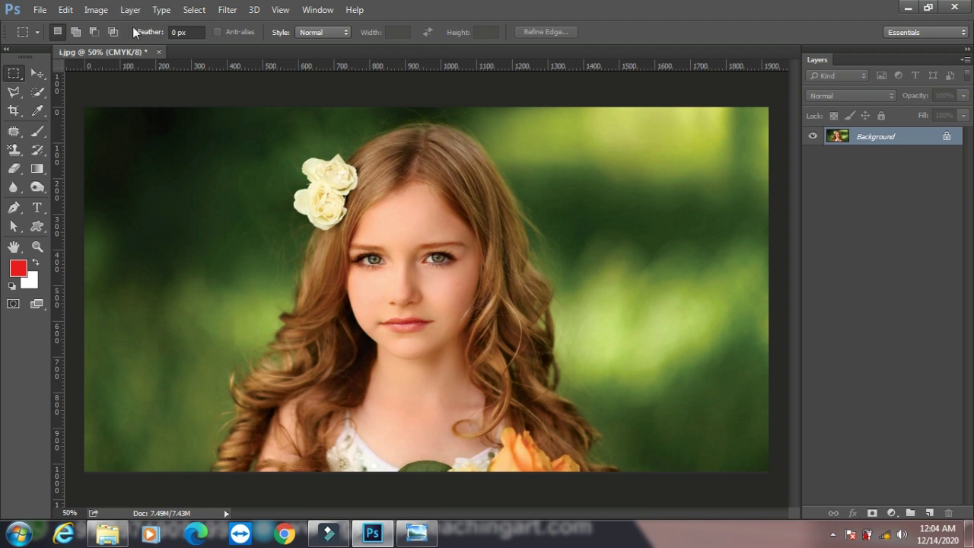
Step: Browse the Image > Analysis commands, then close the portrait document
click(96, 11)
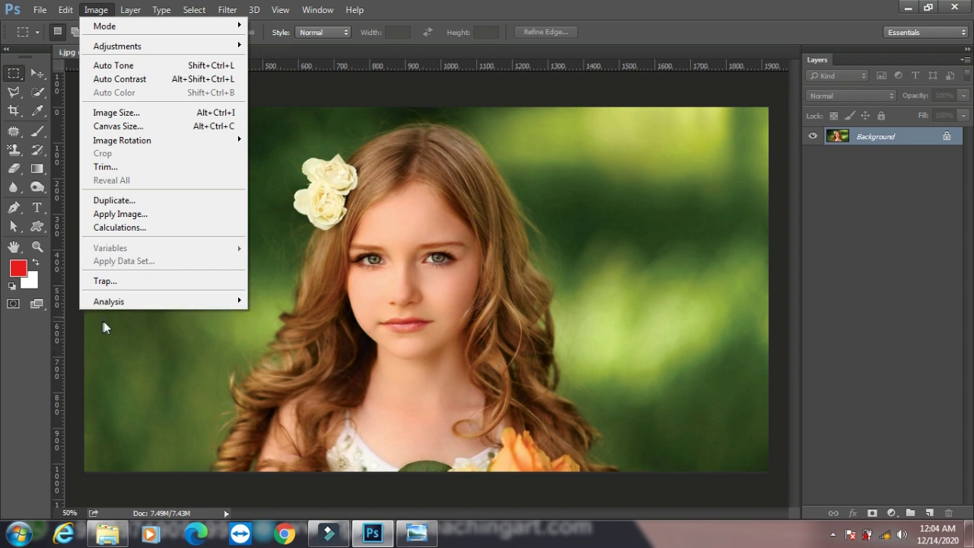
mouse_move(109, 301)
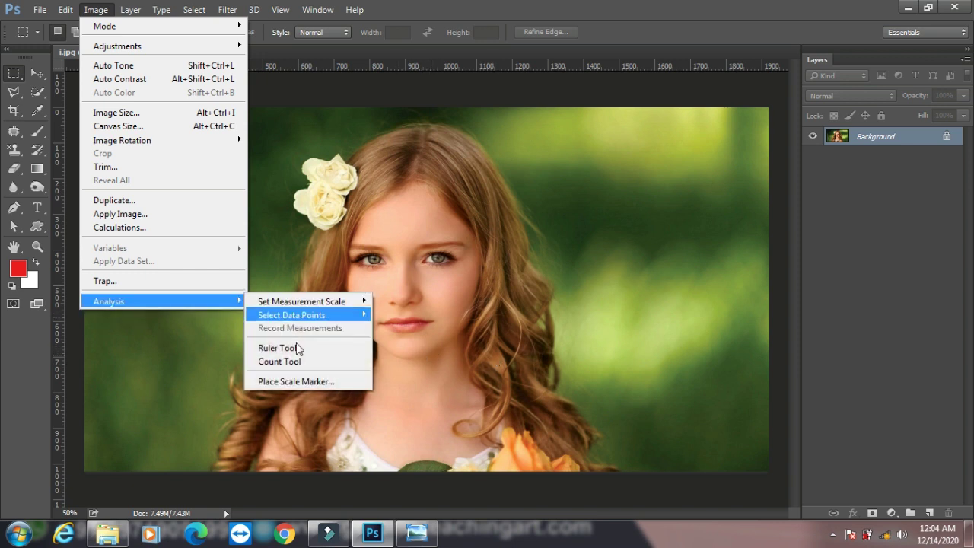
click(317, 70)
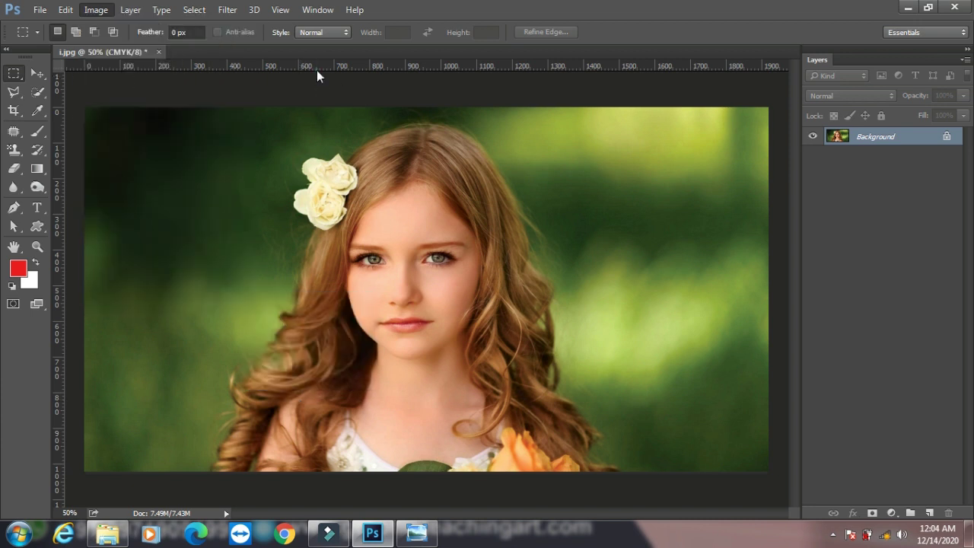
click(159, 54)
Step: Discard the portrait's changes and browse into the WALPAPER folder
click(499, 213)
double_click(379, 235)
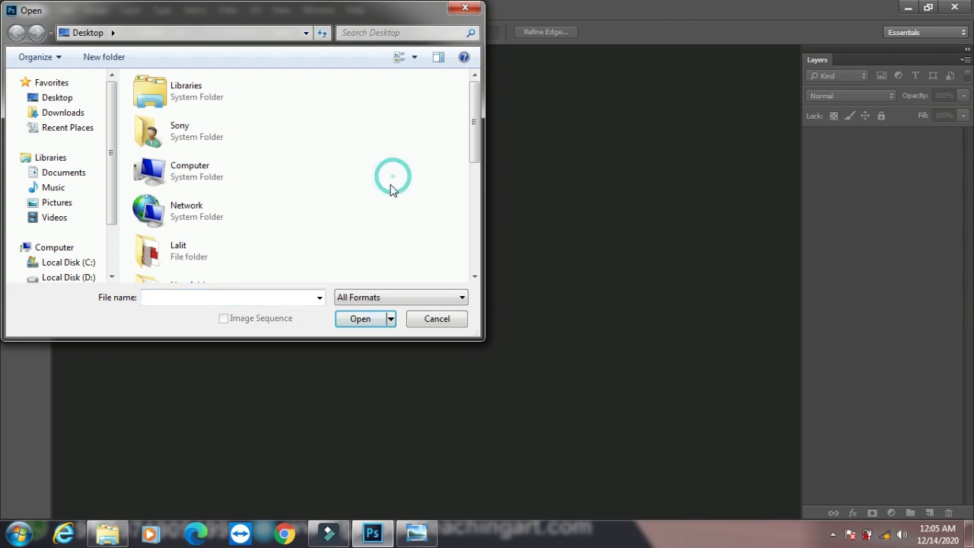
scroll(392, 185, down, 3)
double_click(186, 185)
Step: Open the 657f591... photo of the man in a pinstriped suit
scroll(369, 239, down, 1)
scroll(370, 239, down, 3)
scroll(372, 239, down, 3)
scroll(371, 239, down, 3)
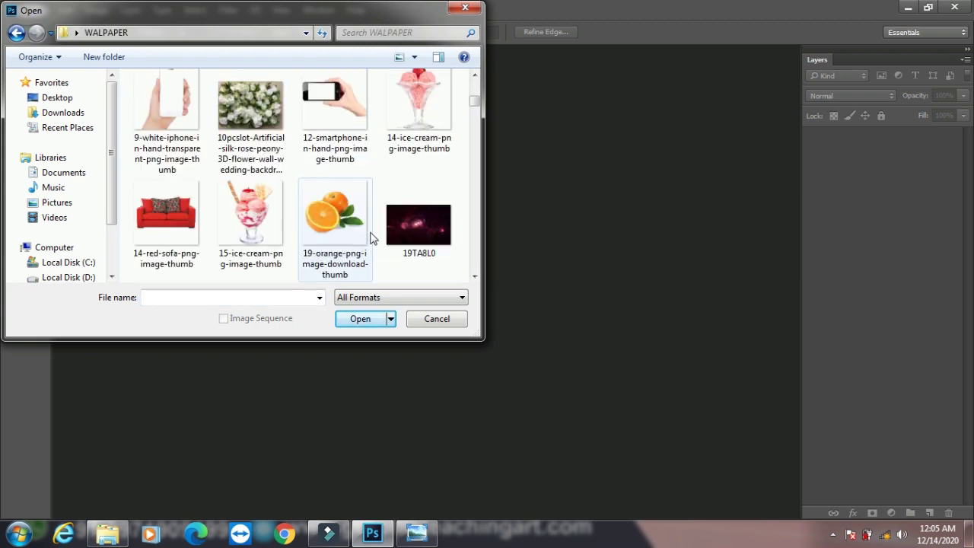
scroll(371, 239, down, 3)
scroll(371, 239, down, 3)
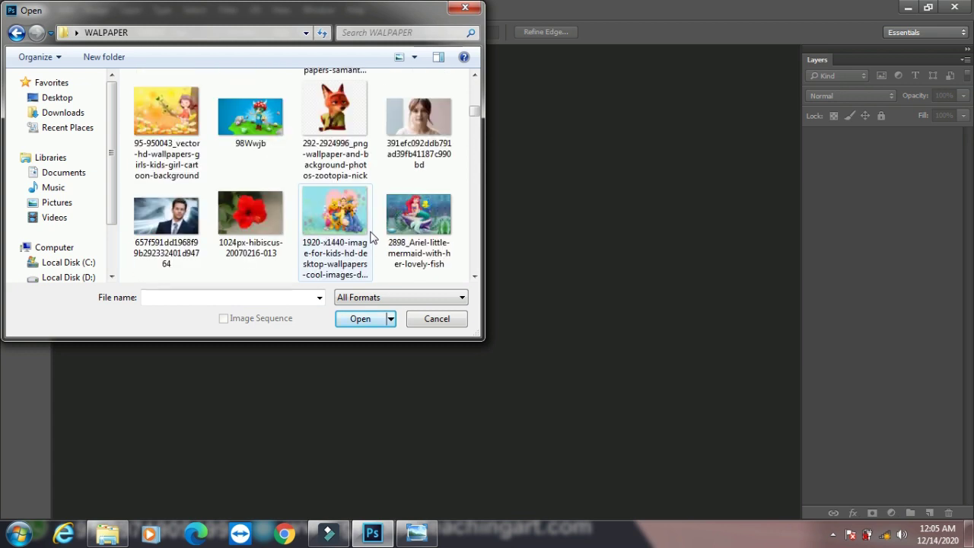
scroll(318, 180, down, 3)
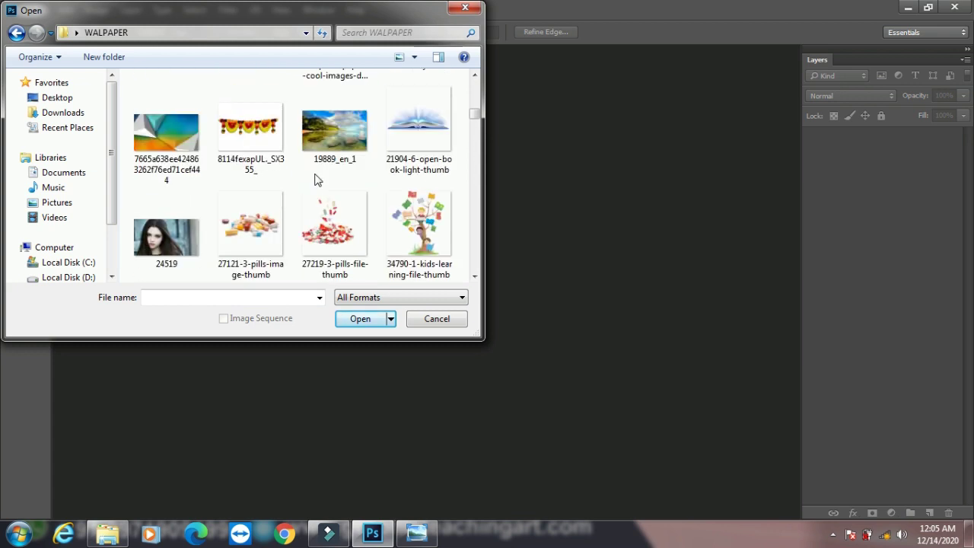
scroll(318, 180, up, 2)
click(166, 103)
click(361, 320)
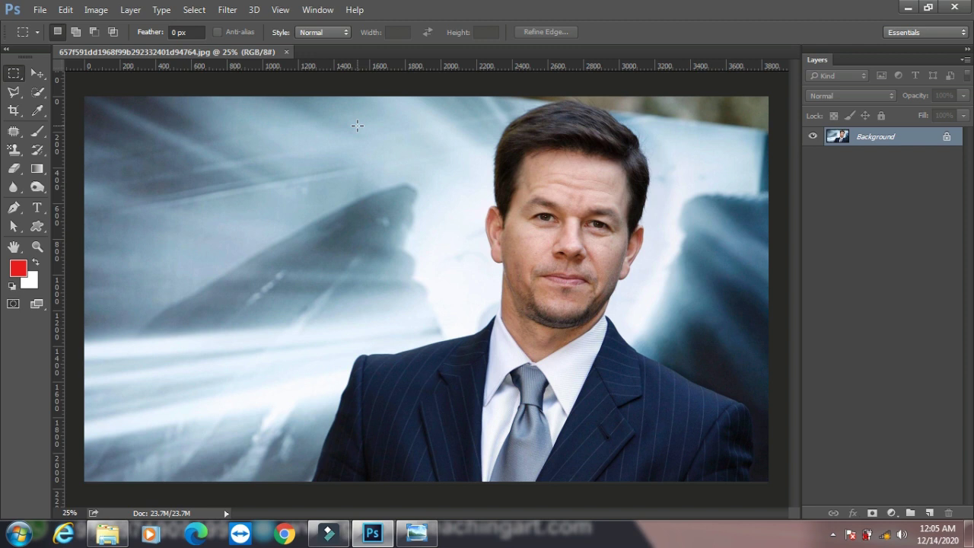
Step: Set a Custom measurement scale with a Pixel Length of 2000
click(96, 10)
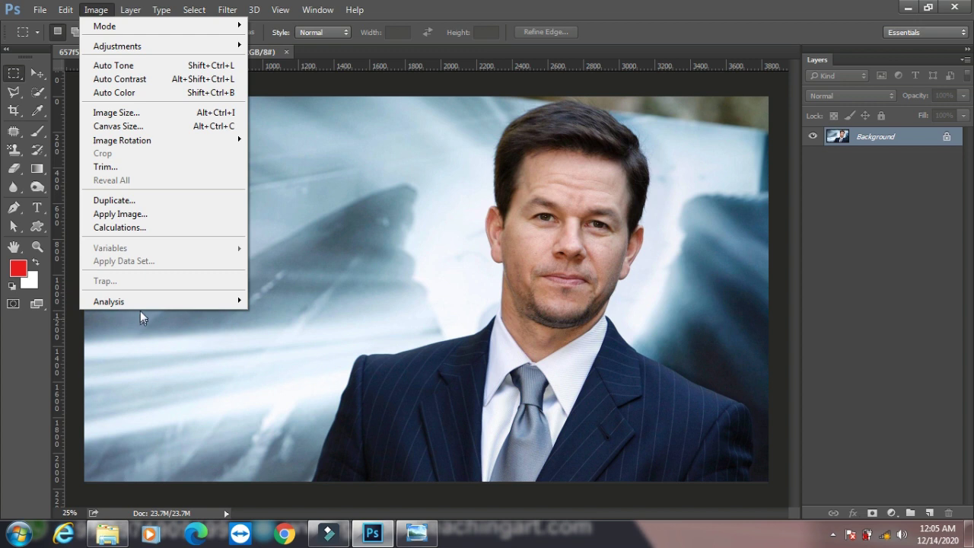
click(401, 315)
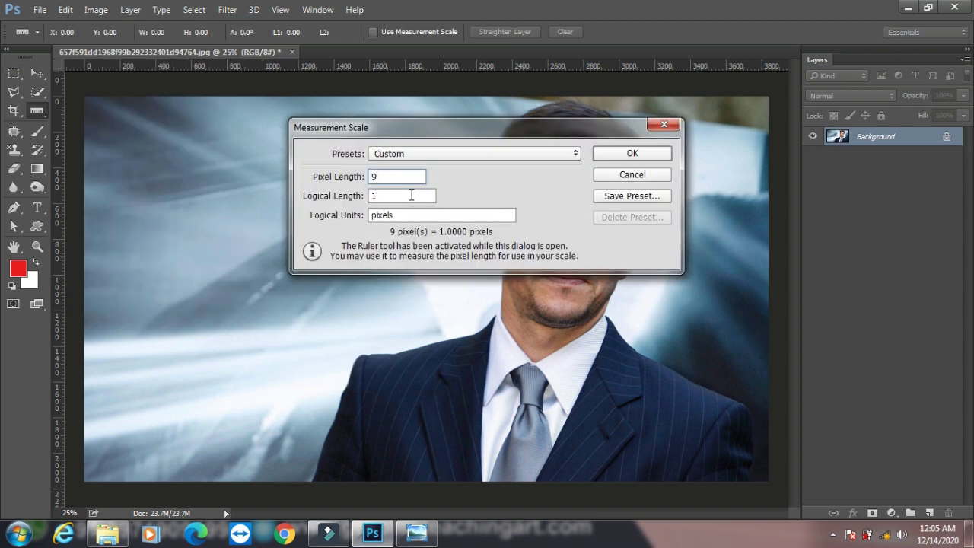
key(BackSpace)
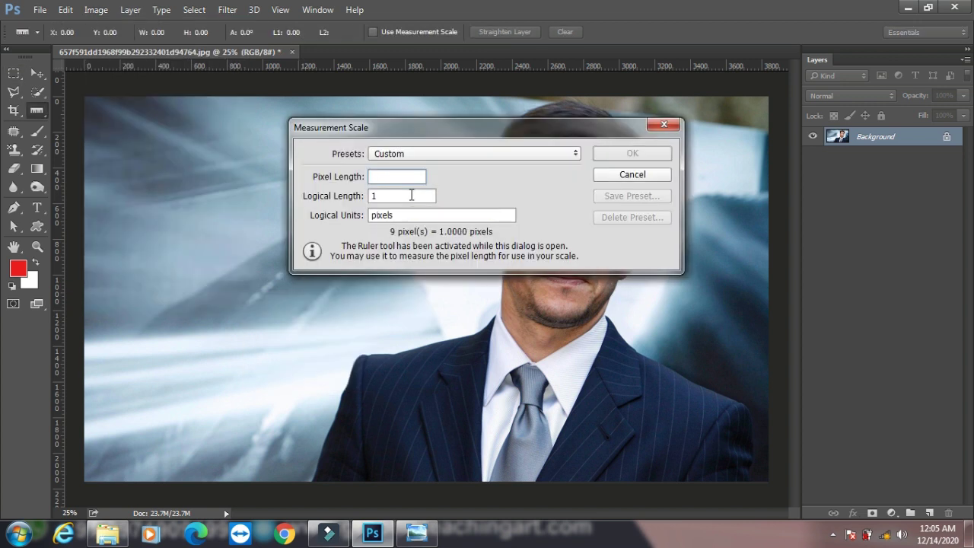
text(2000)
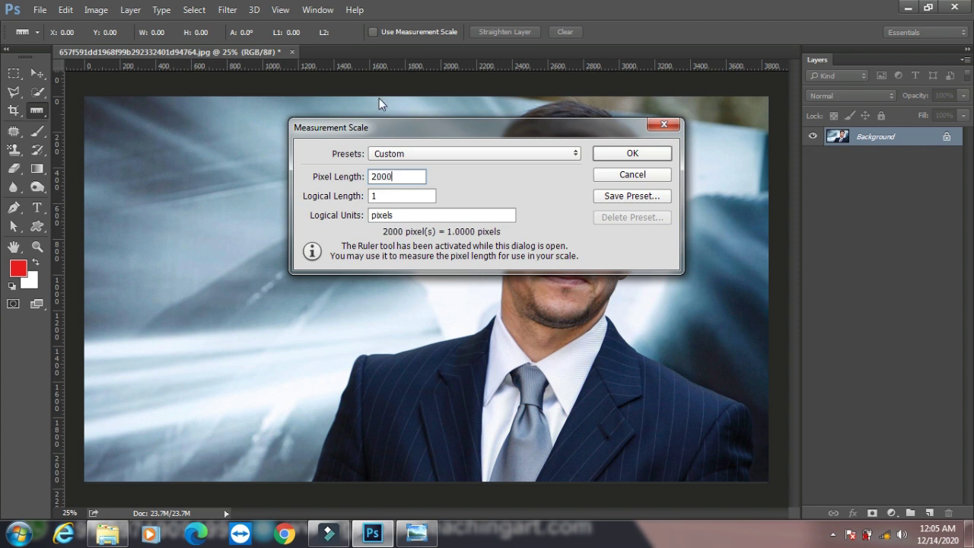
click(628, 153)
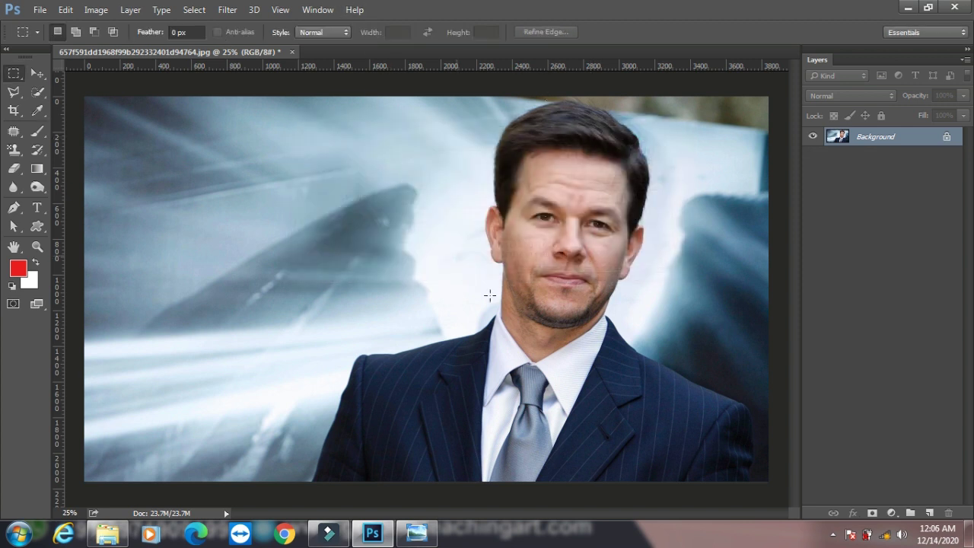
Step: Set up a scale marker of length 1 pixel with black bottom text, moving its dialog off the face
click(93, 11)
mouse_move(109, 301)
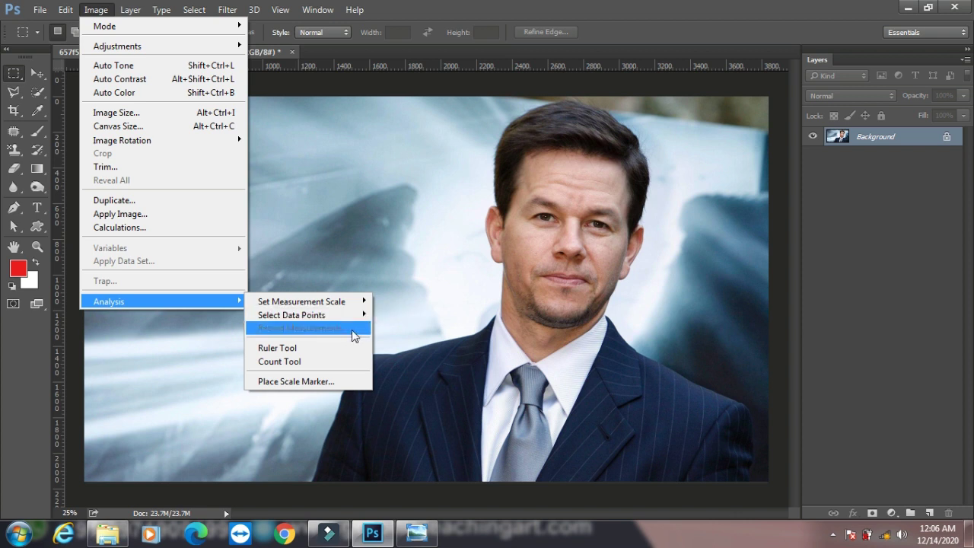
click(299, 380)
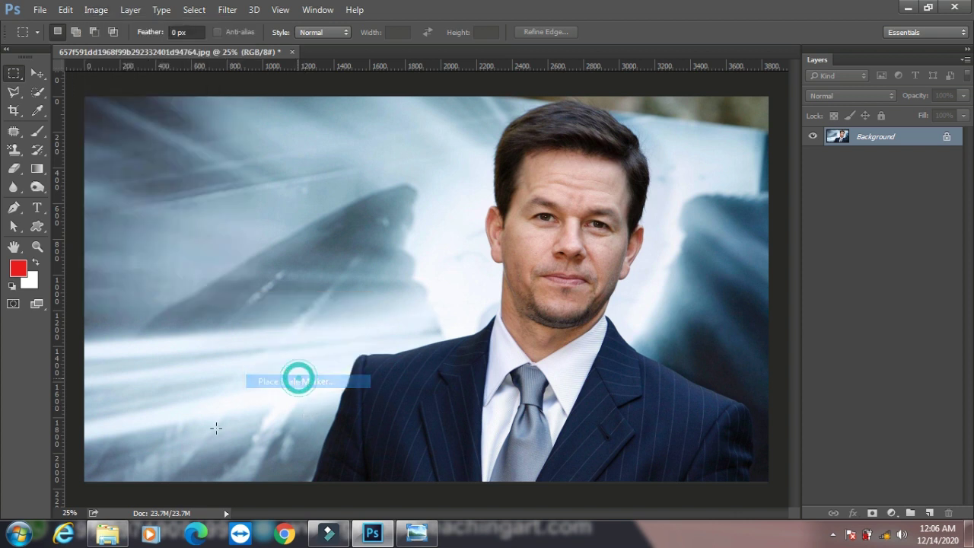
click(407, 196)
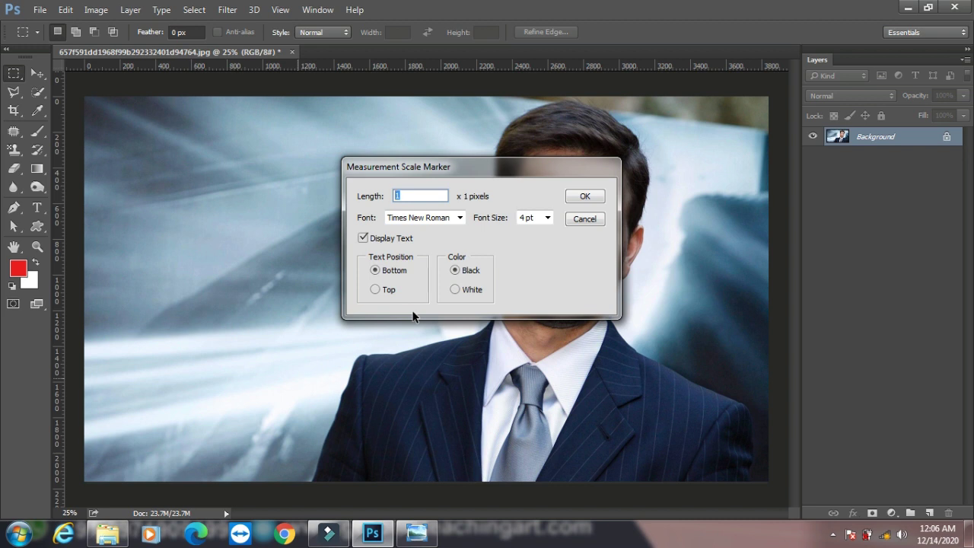
text(2)
text(000)
click(585, 196)
click(609, 321)
drag(460, 173, 347, 255)
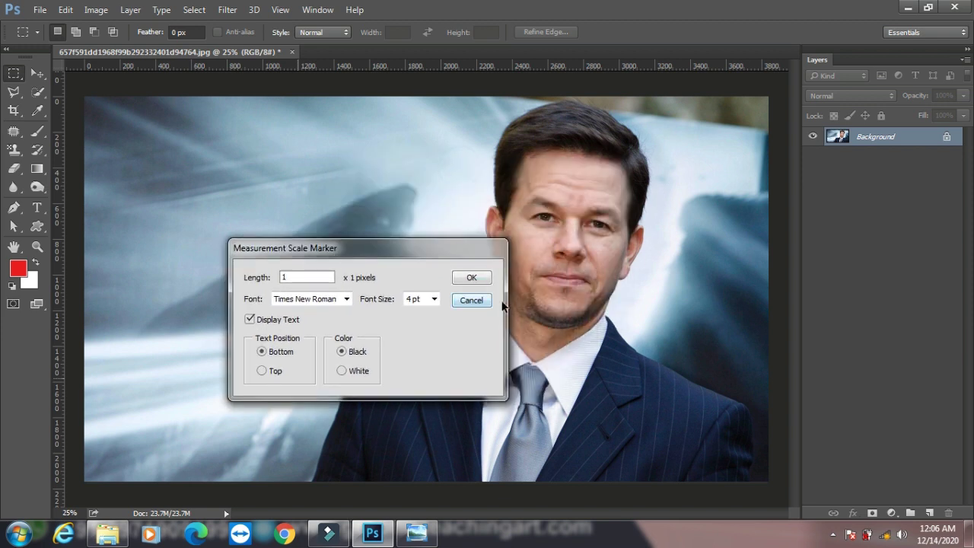
Step: Place the 1-pixel scale marker and zoom in on the bottom-left to inspect it
click(479, 280)
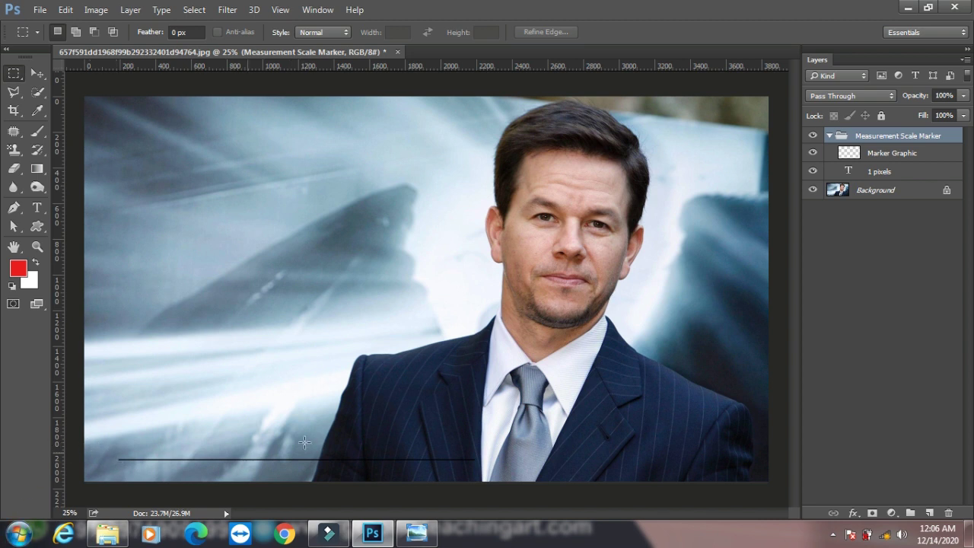
scroll(306, 438, up, 2)
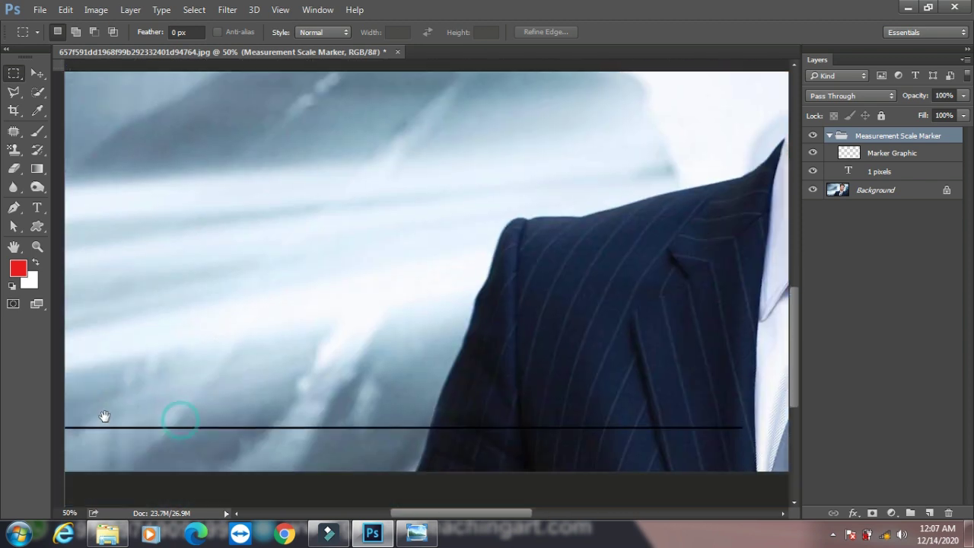
mouse_move(102, 415)
mouse_down()
mouse_move(141, 416)
mouse_move(172, 434)
mouse_up()
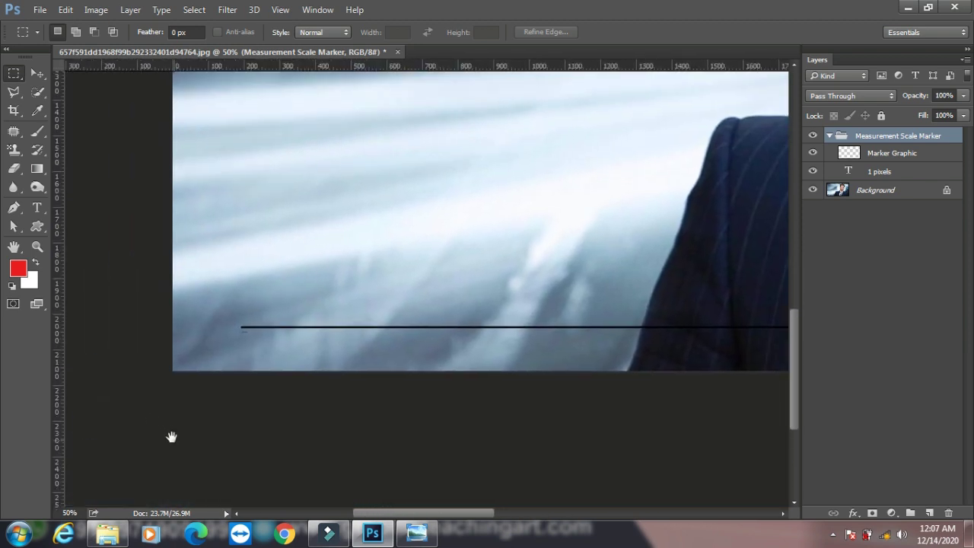
key(ctrl+plus)
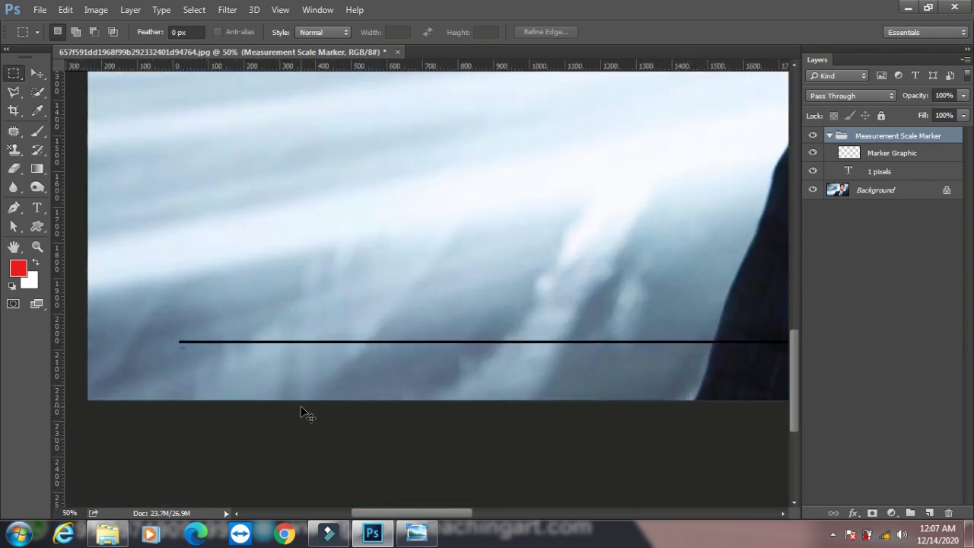
key(ctrl+plus)
drag(170, 390, 309, 355)
mouse_move(171, 365)
mouse_down()
mouse_move(321, 295)
mouse_move(337, 298)
mouse_up()
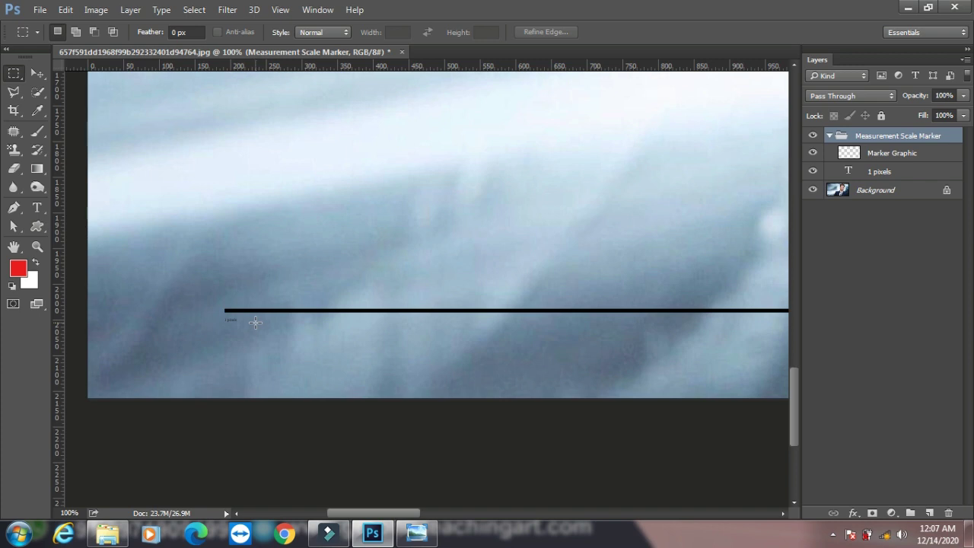
scroll(257, 328, down, 3)
key(ctrl+minus)
key(ctrl+minus)
key(ctrl+minus)
key(ctrl+minus)
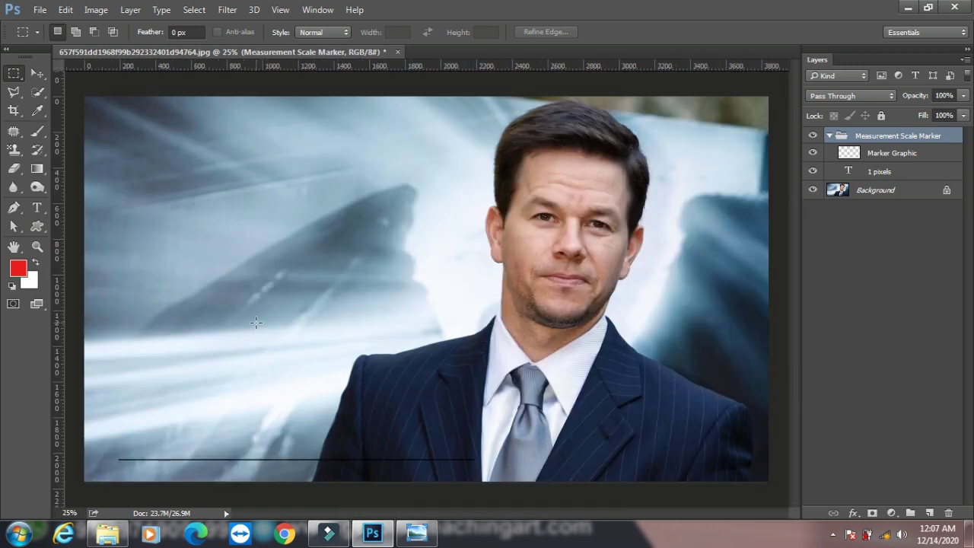
click(95, 9)
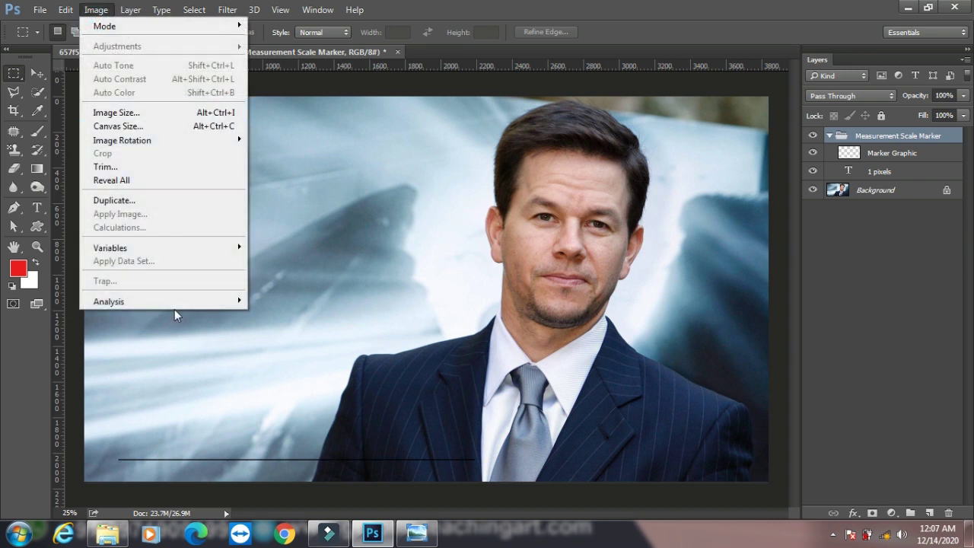
mouse_move(163, 301)
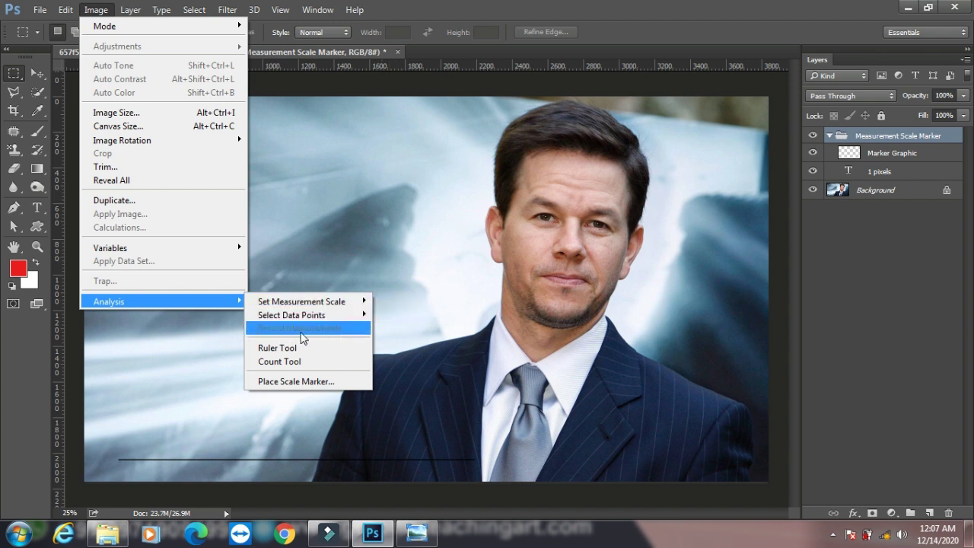
Step: Dismiss the Image menu and switch to the Move tool
click(37, 73)
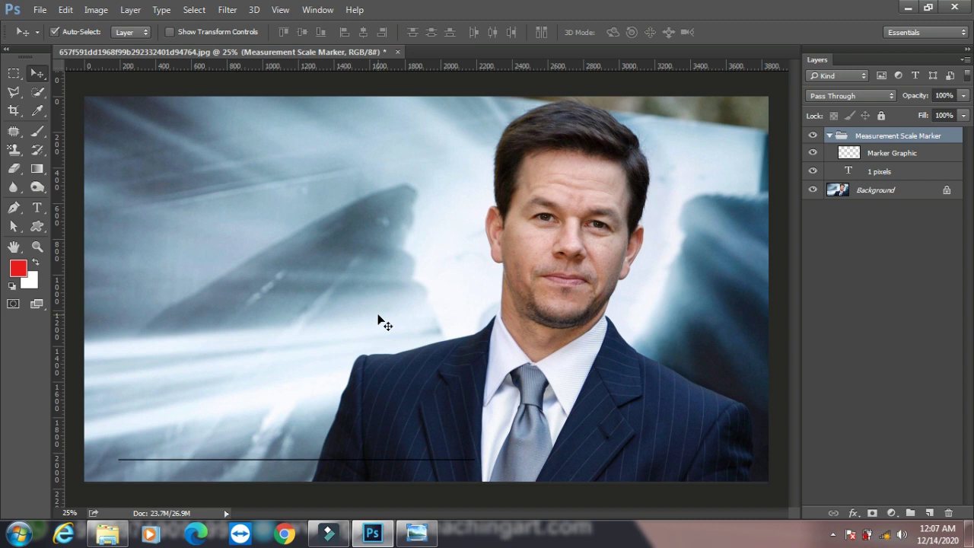
Step: Close the suited man's photo without saving and open the 0-4807 tree-lined road wallpaper
click(398, 53)
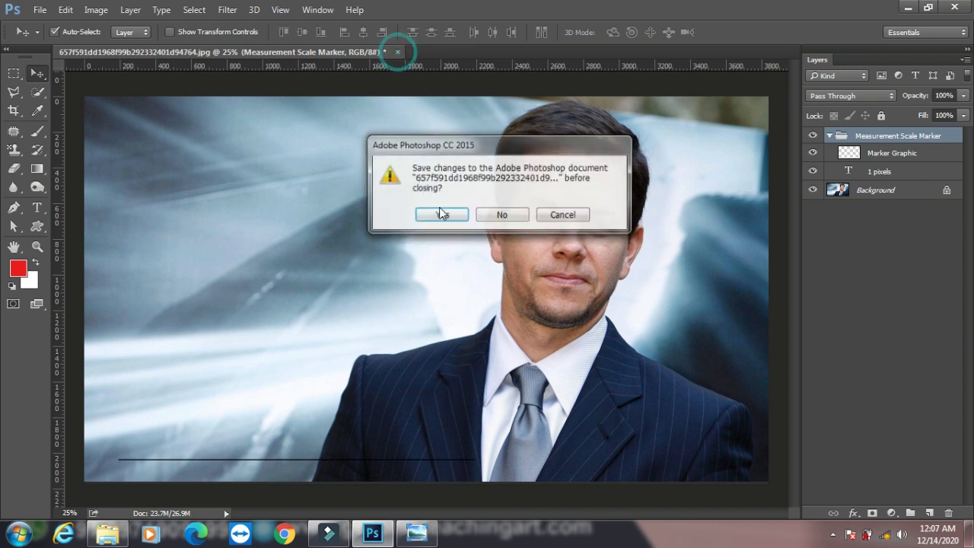
click(504, 215)
key(ctrl+o)
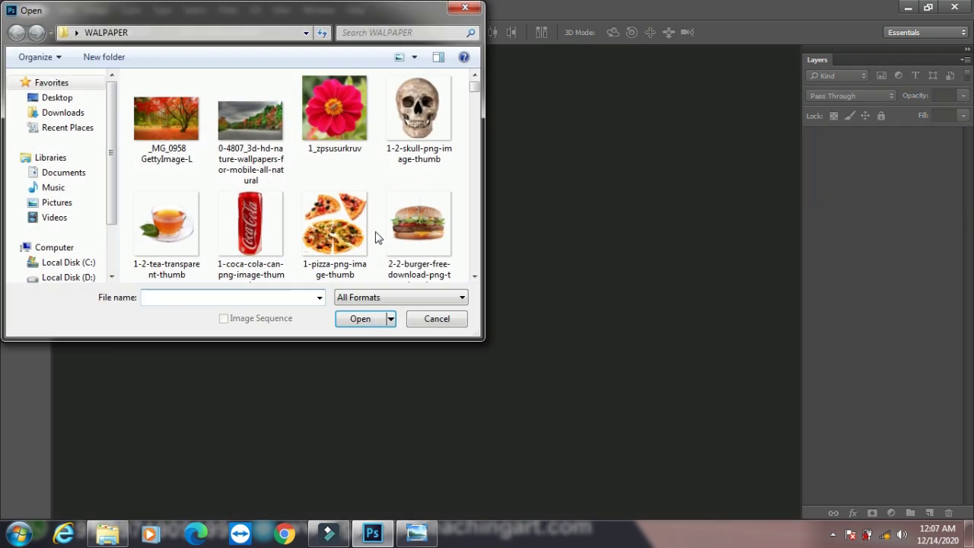
click(250, 126)
click(361, 319)
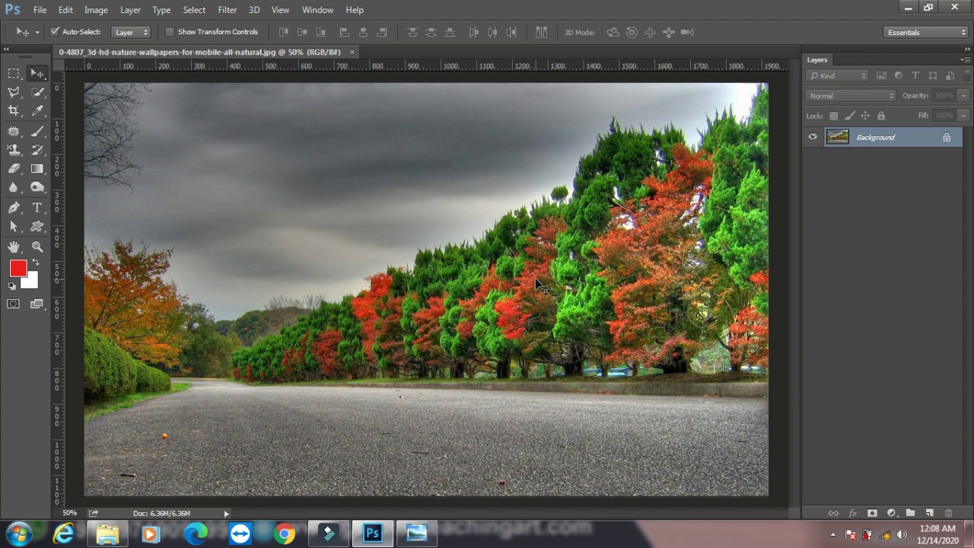
Step: Duplicate the landscape's background into Layer 1 and select the entire canvas
key(ctrl+j)
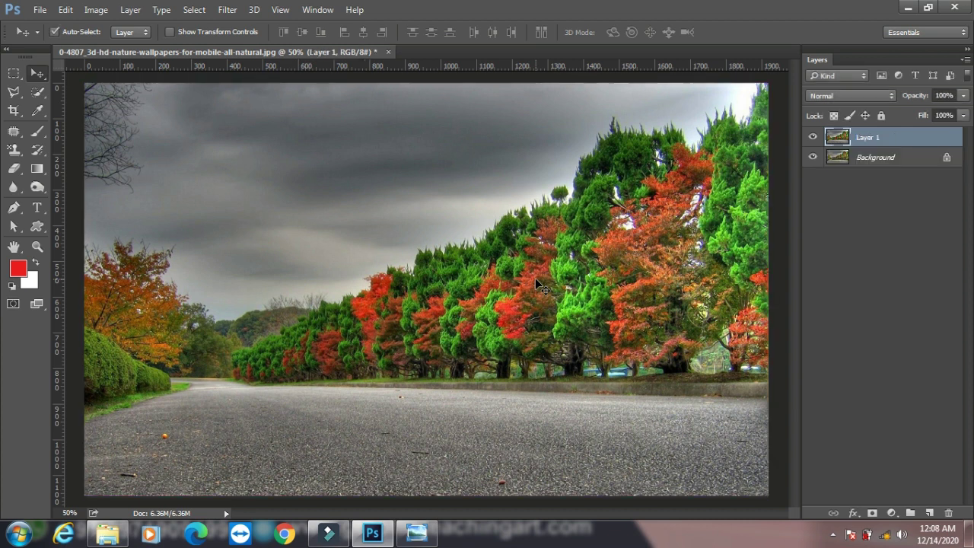
key(ctrl+a)
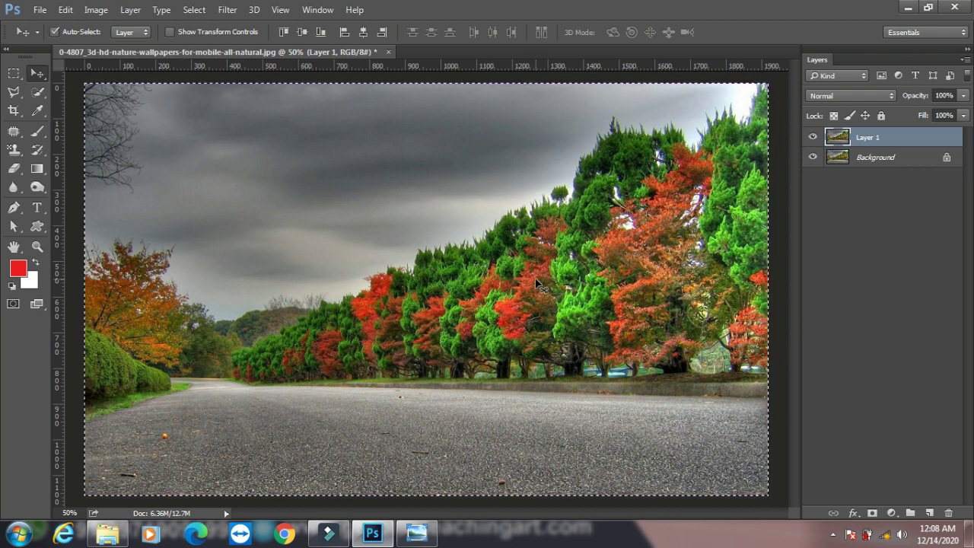
click(96, 11)
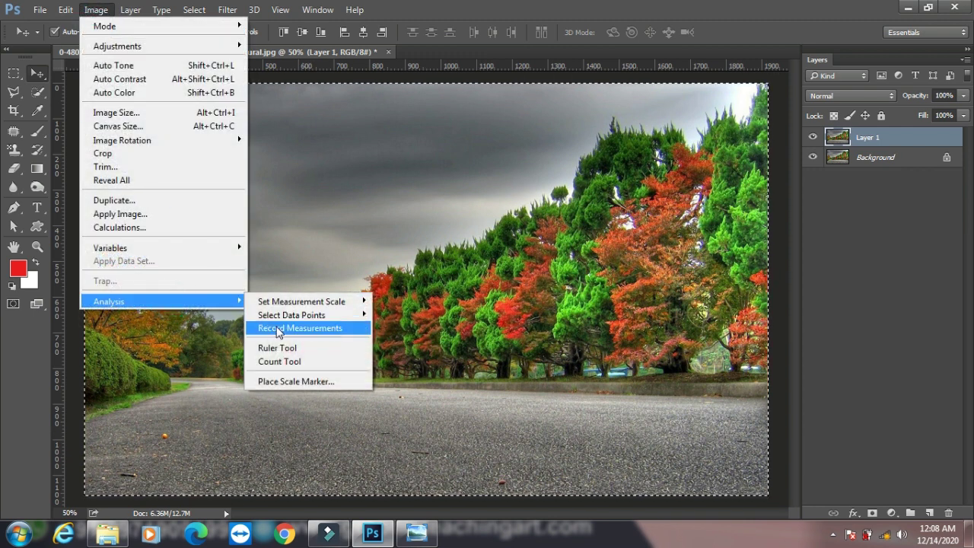
mouse_move(109, 302)
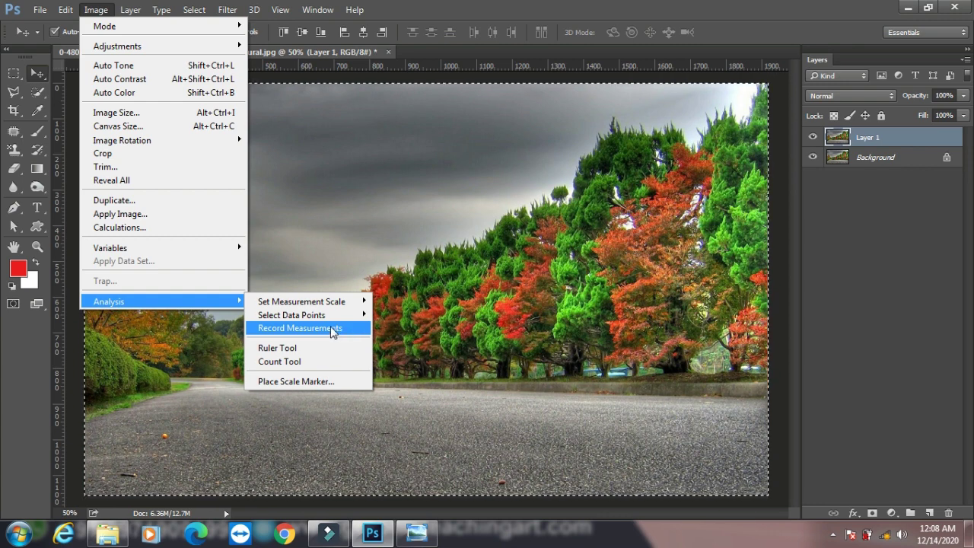
Step: Record the canvas selection as Measurement 3 (area 2,221,440, perimeter 6,154)
click(324, 335)
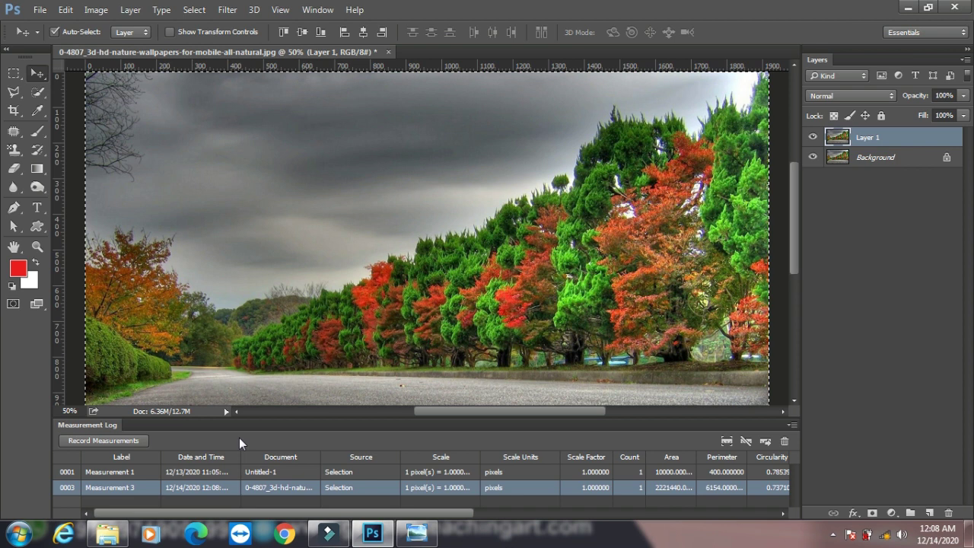
click(95, 9)
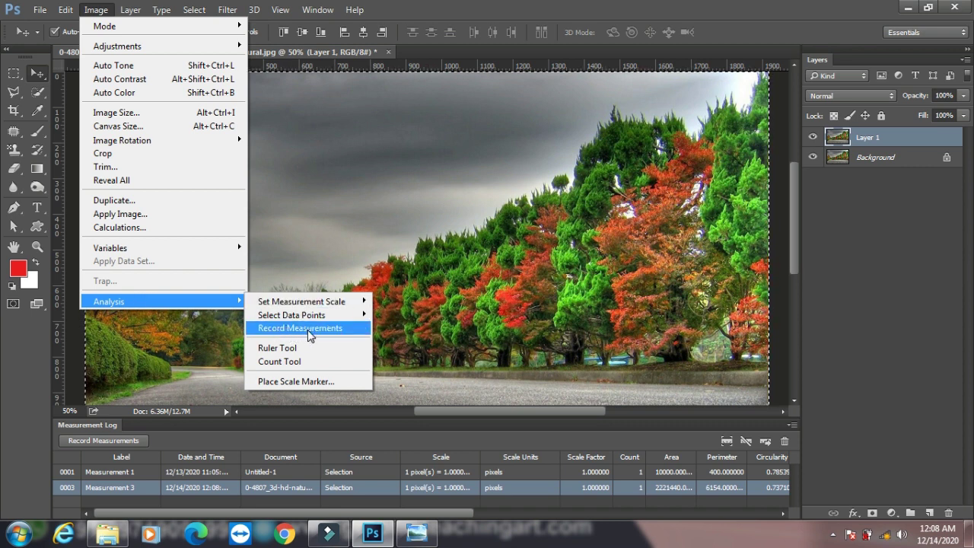
Step: Close the Measurement Log panel and switch to the Ruler Tool via Image > Analysis
right_click(197, 426)
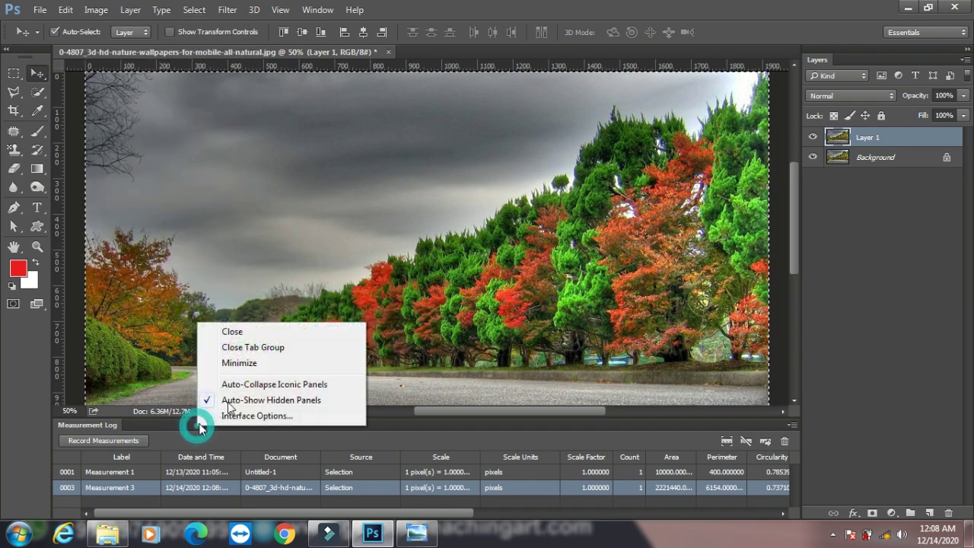
click(263, 332)
click(95, 9)
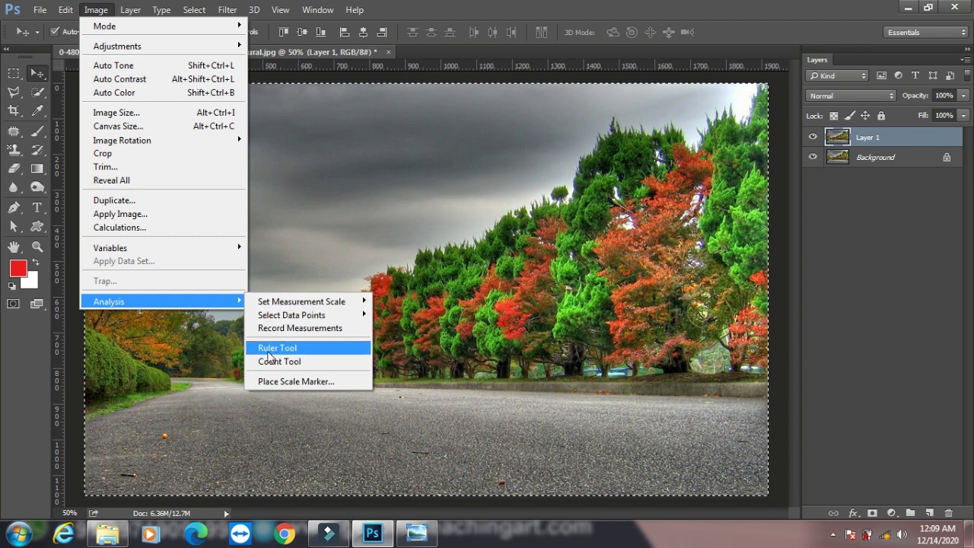
click(277, 347)
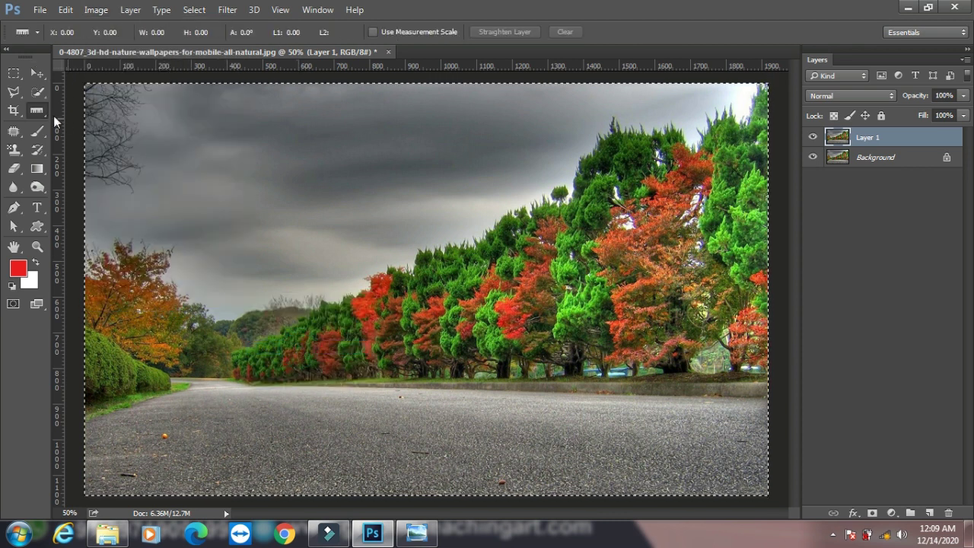
Step: Choose the Count Tool from Image > Analysis and check its tool group
click(97, 9)
mouse_move(108, 301)
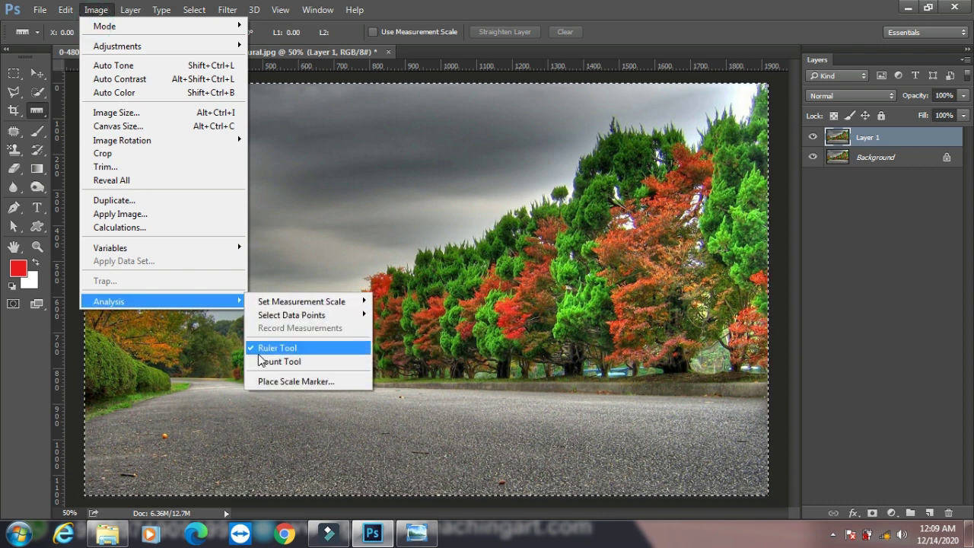
click(279, 362)
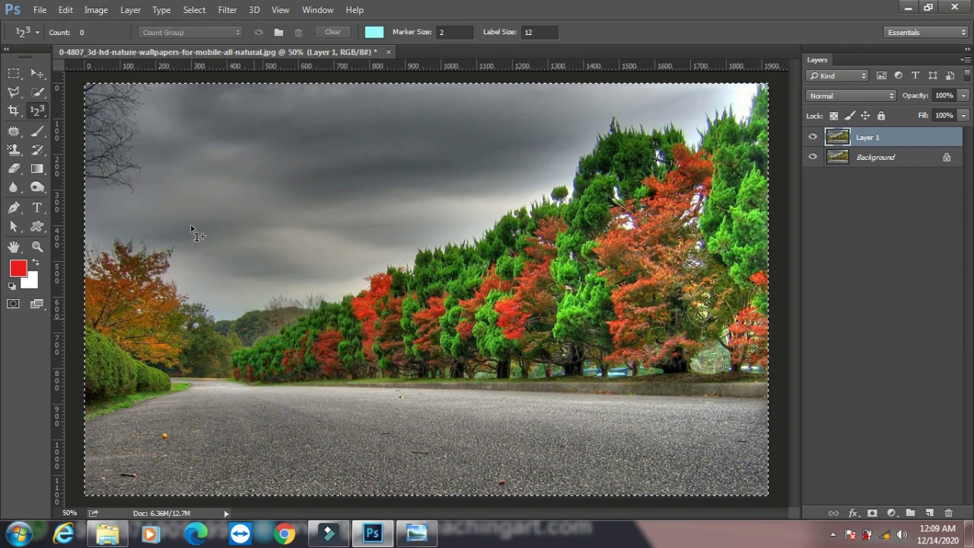
right_click(38, 111)
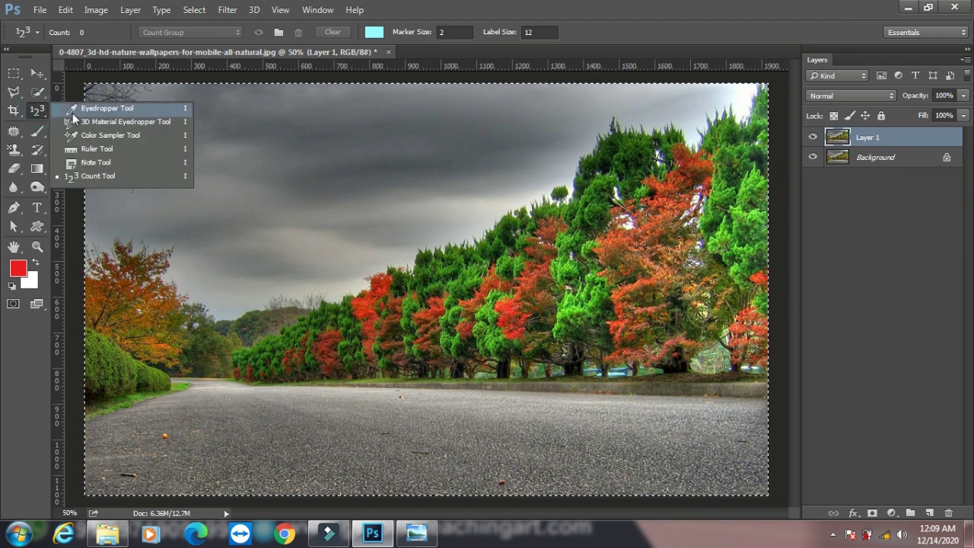
click(84, 176)
Step: Minimize Photoshop to reveal the Graphic Teaching Art desktop
click(96, 9)
mouse_move(108, 301)
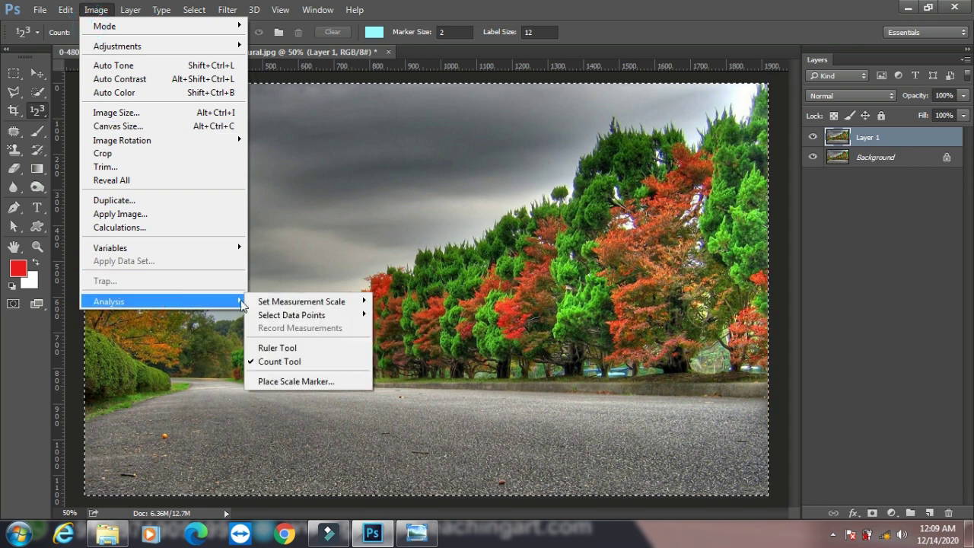
click(40, 75)
click(907, 7)
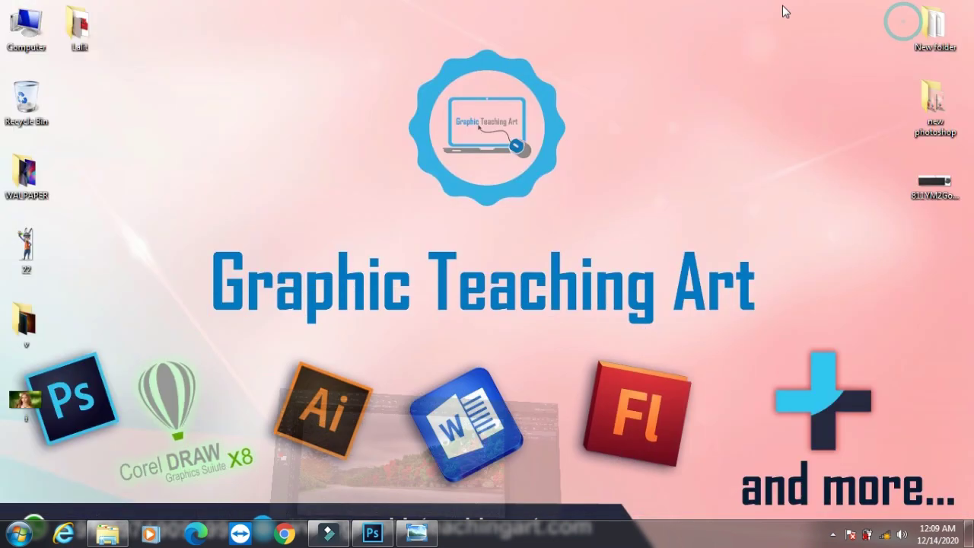